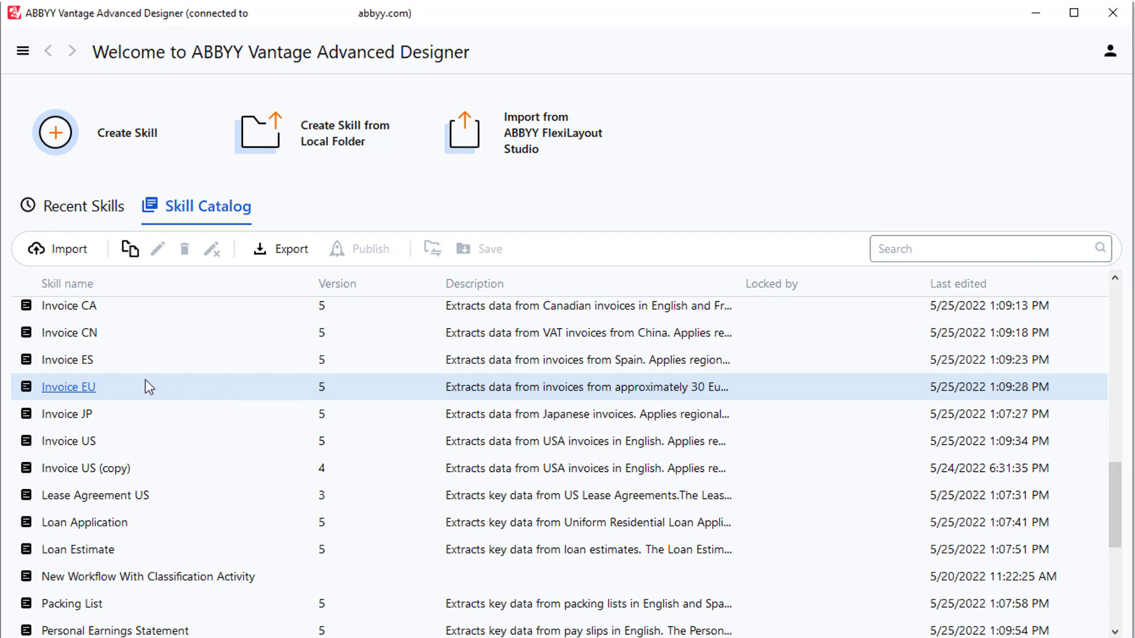
- Duplicate the built-in Invoice EU skill for editing and upload all three invoice images from the Images folder
left_click(88, 389)
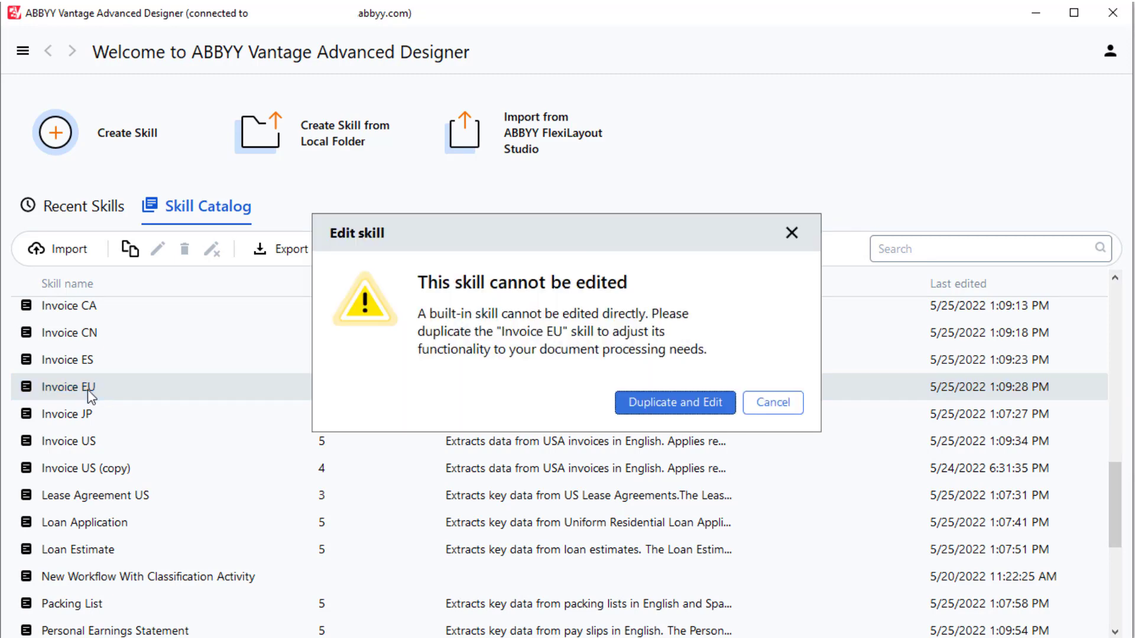
left_click(649, 401)
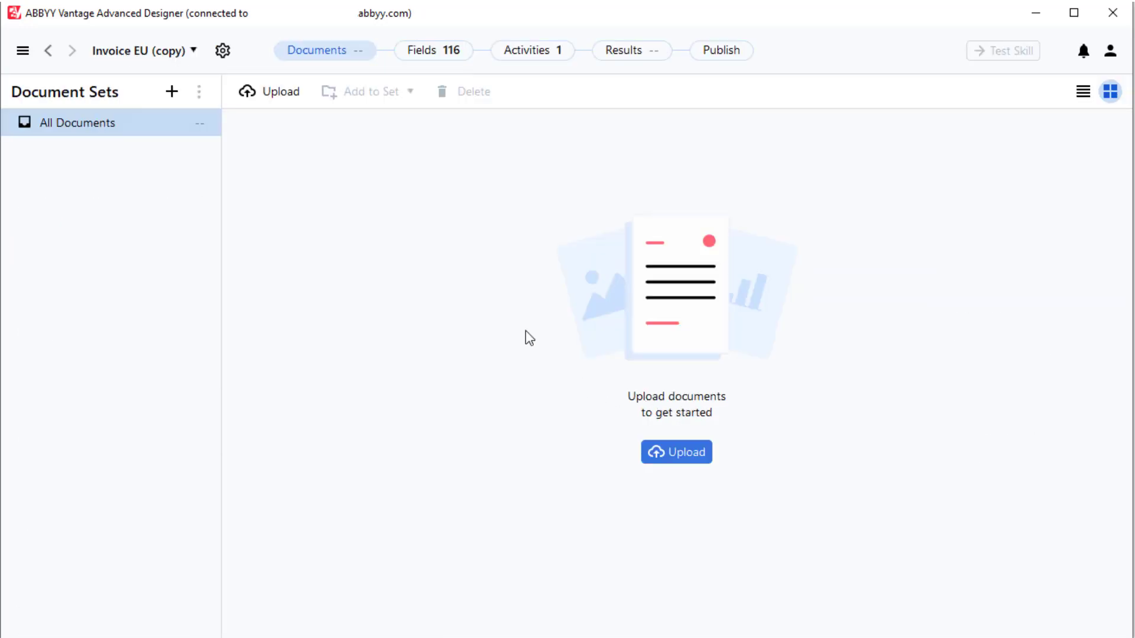
left_click(296, 95)
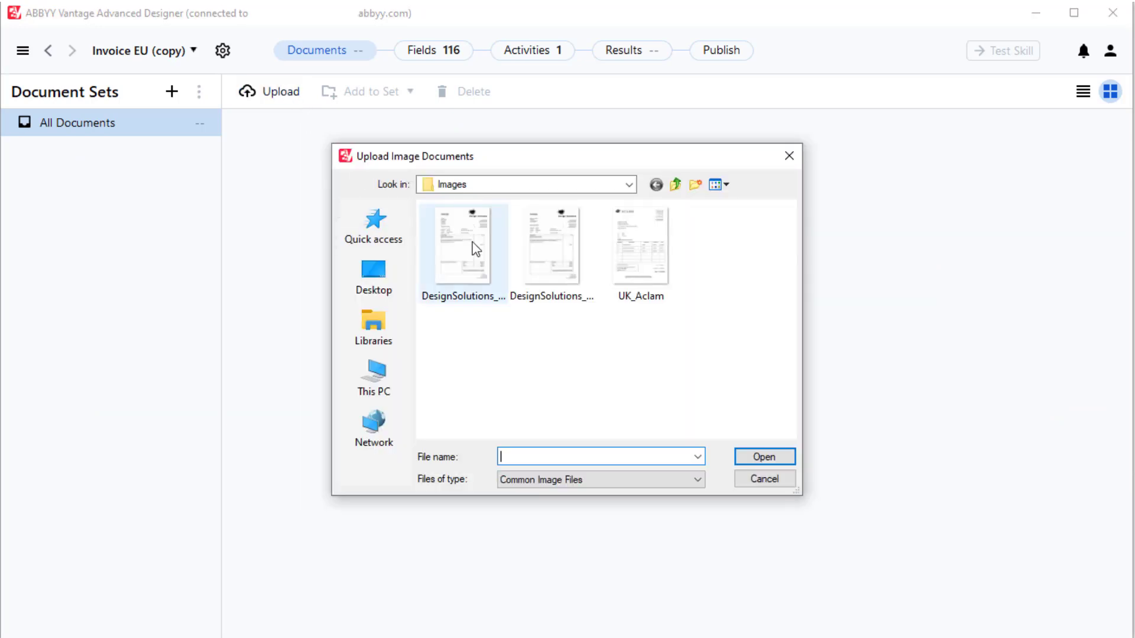
left_click_drag(685, 327, 465, 253)
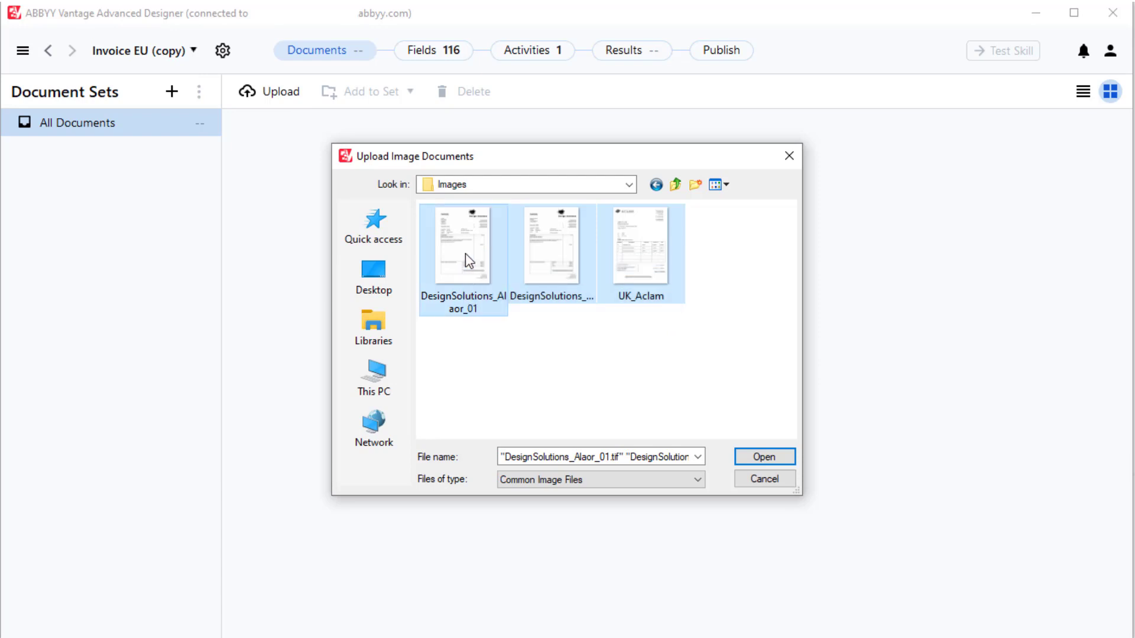
left_click(770, 450)
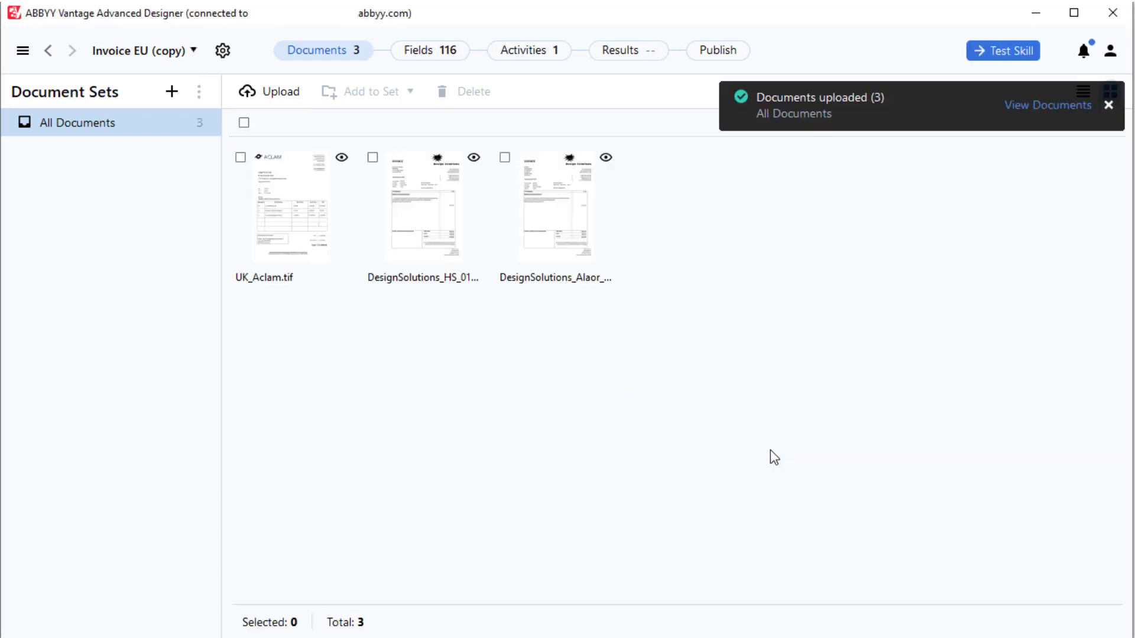
- Add an IF condition after the Fast Learning activity, followed by an Extraction Rules activity as its case
left_click(514, 55)
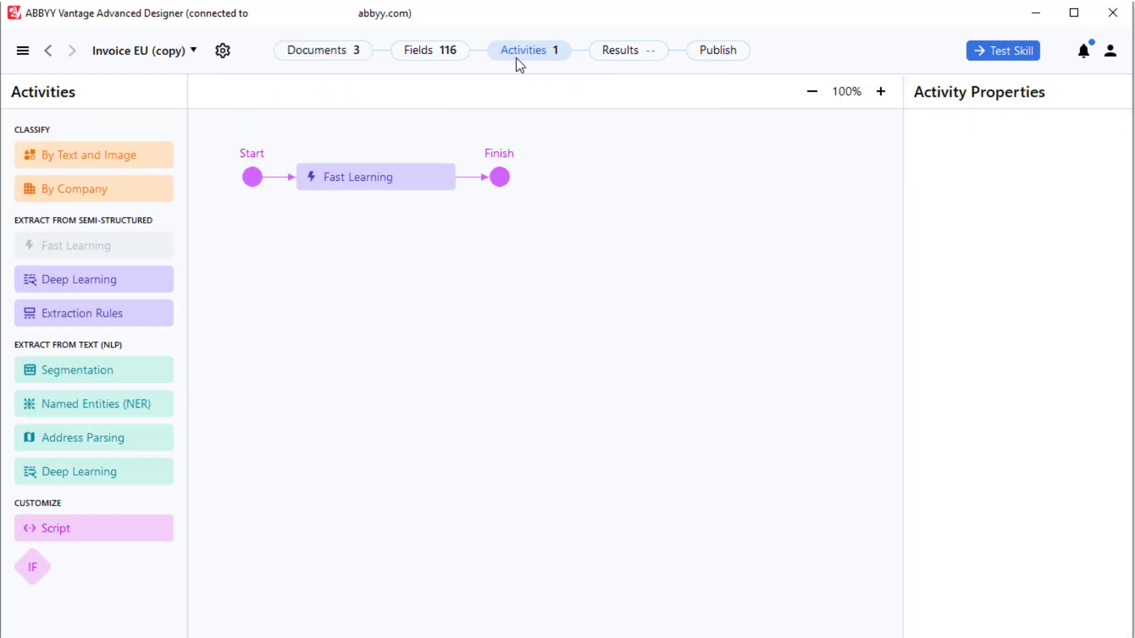
left_click(412, 177)
left_click(413, 177)
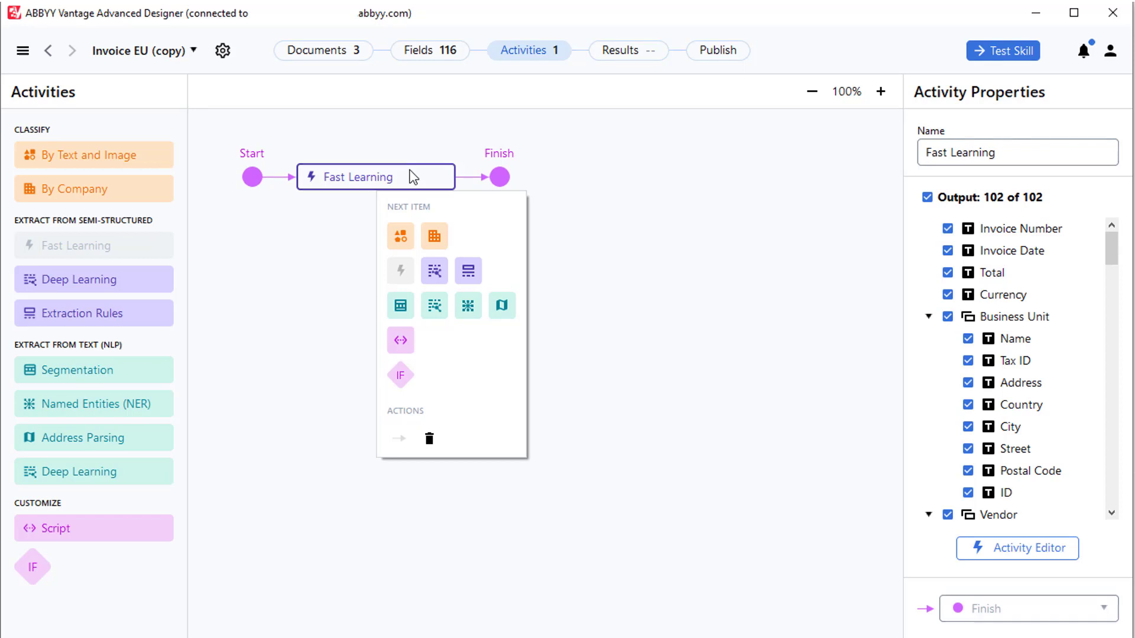
left_click(402, 378)
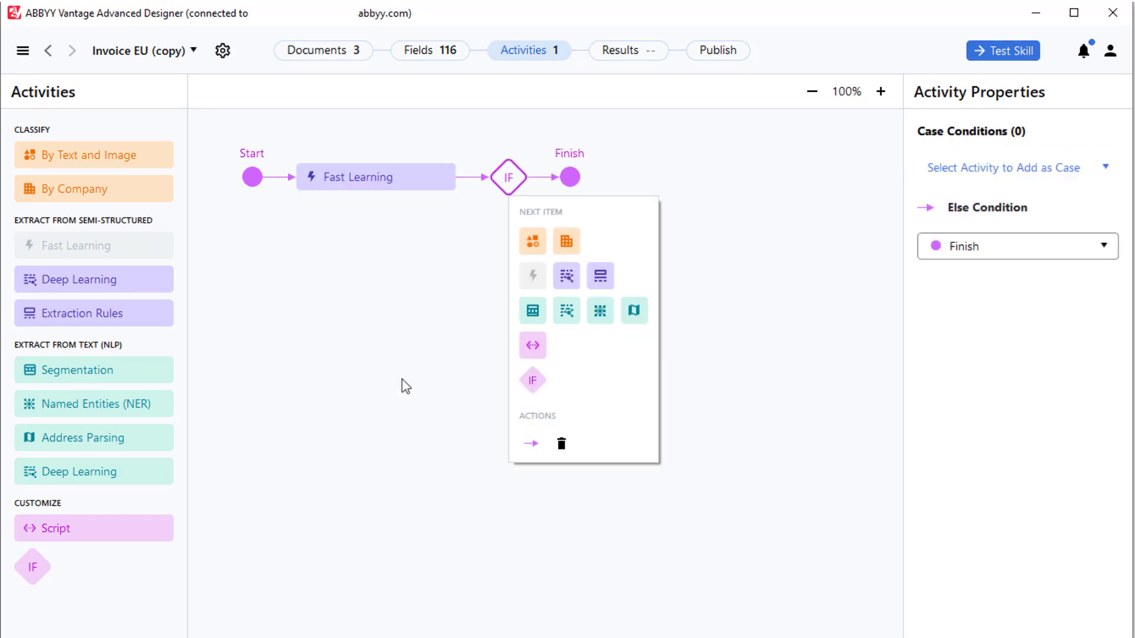
left_click(601, 276)
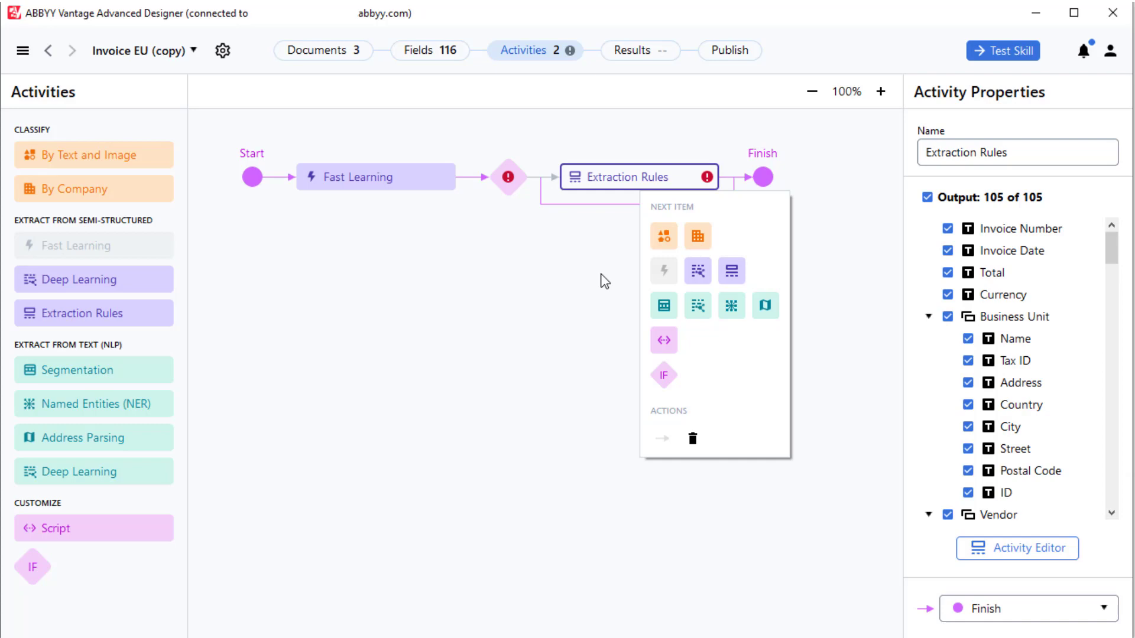
- Deselect all output fields of the Extraction Rules activity
left_click(711, 178)
mouse_move(710, 177)
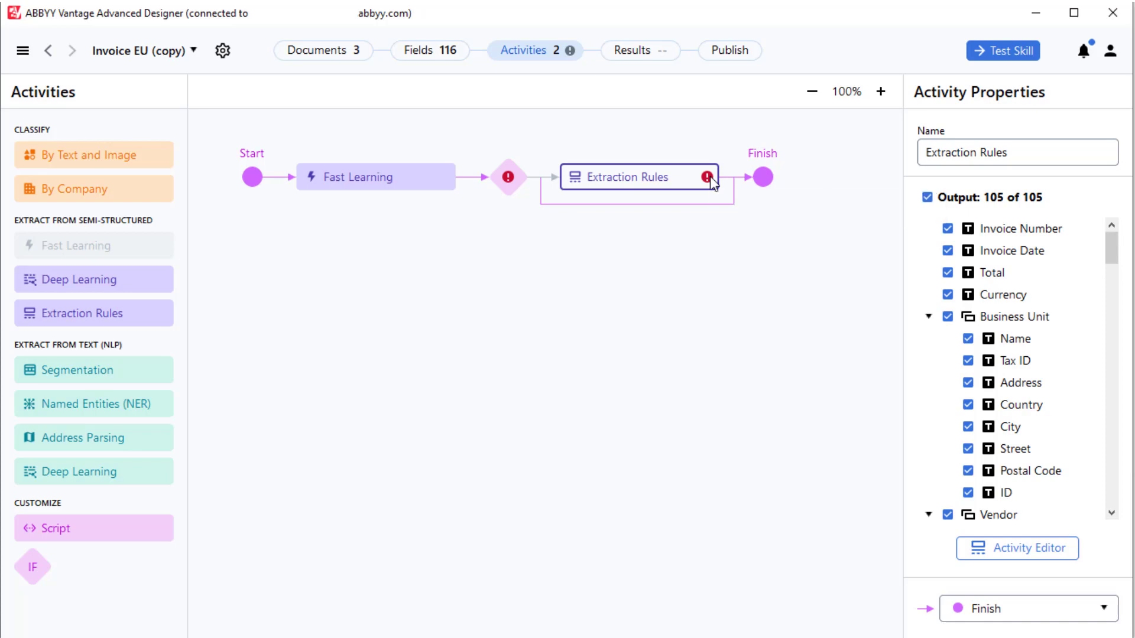
left_click(927, 198)
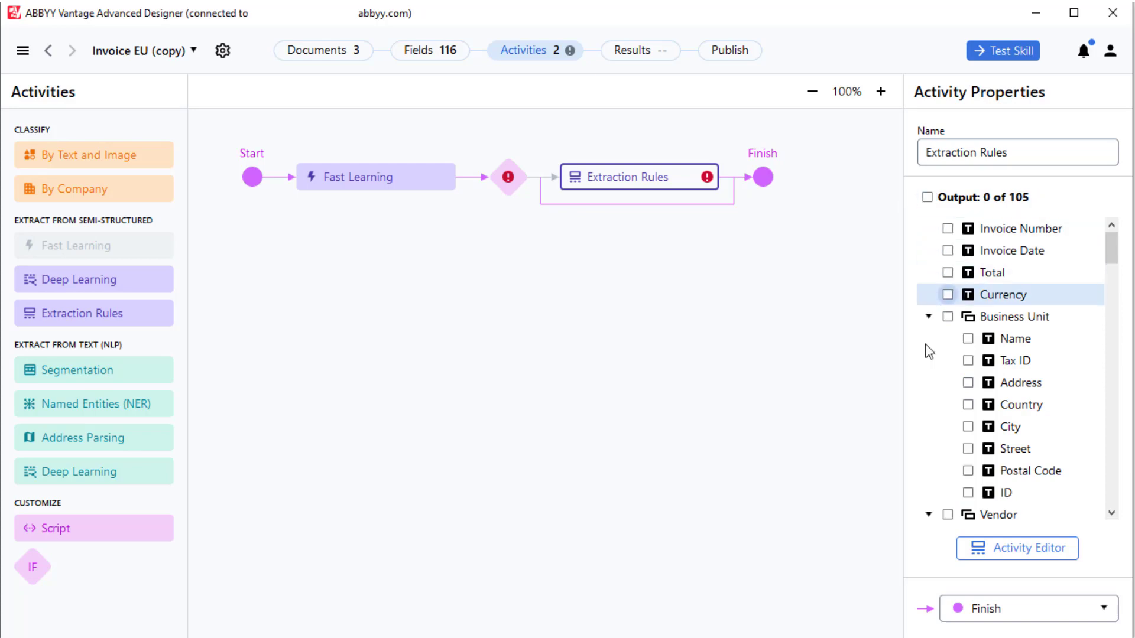
- Import the AdditionalFL project from ABBYY FlexiLayout Studio into the Extraction Rules activity
left_click(1012, 552)
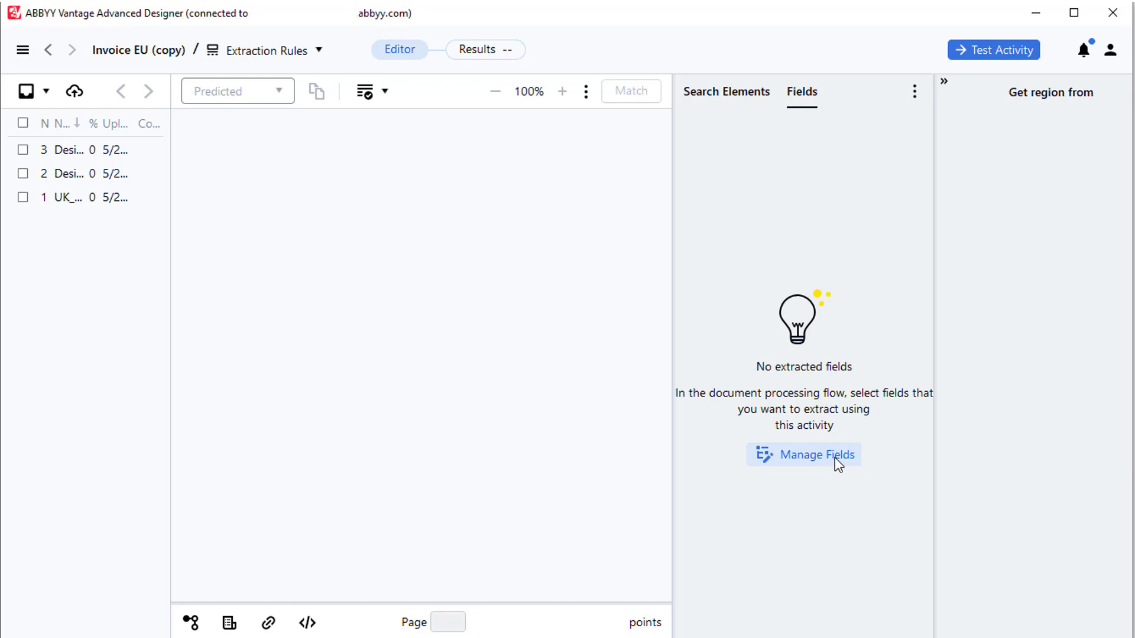
left_click(916, 86)
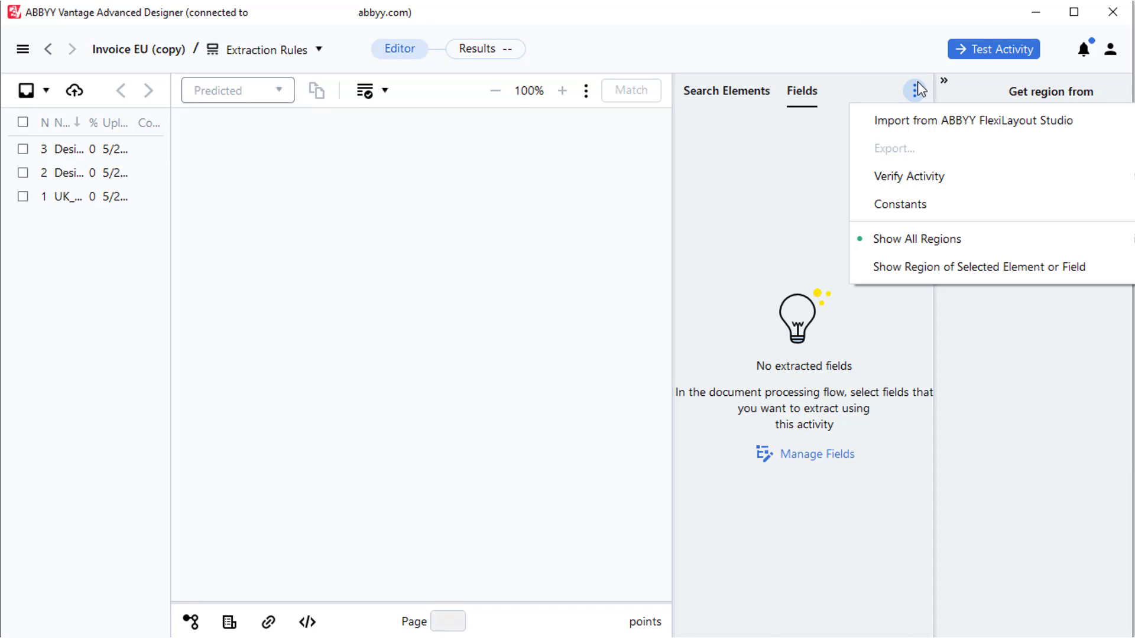
left_click(911, 124)
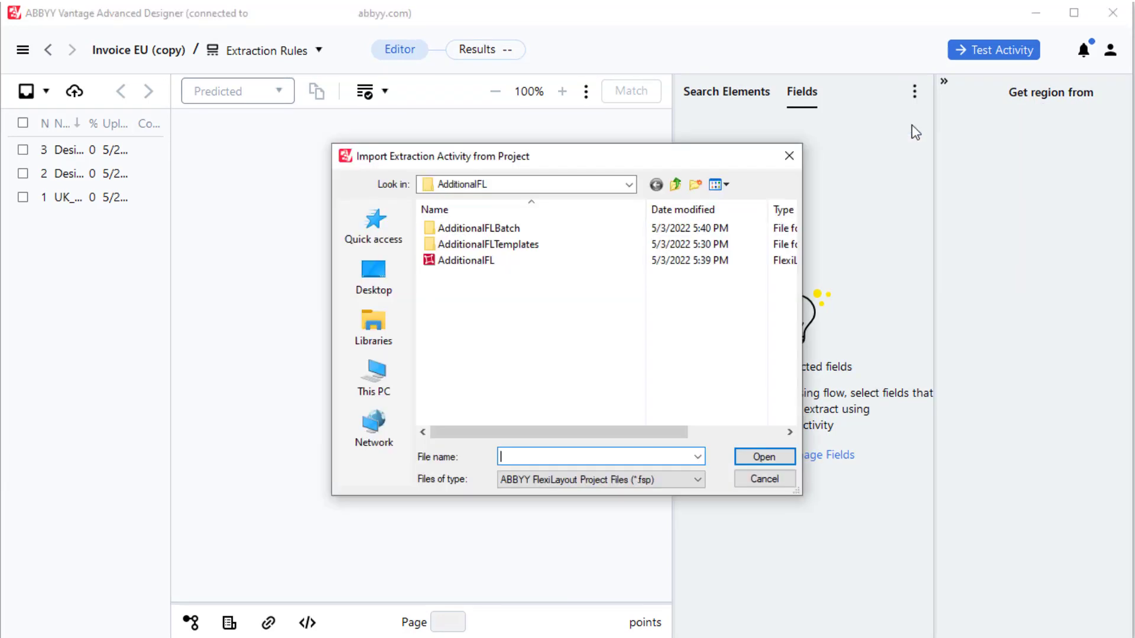
left_click(708, 260)
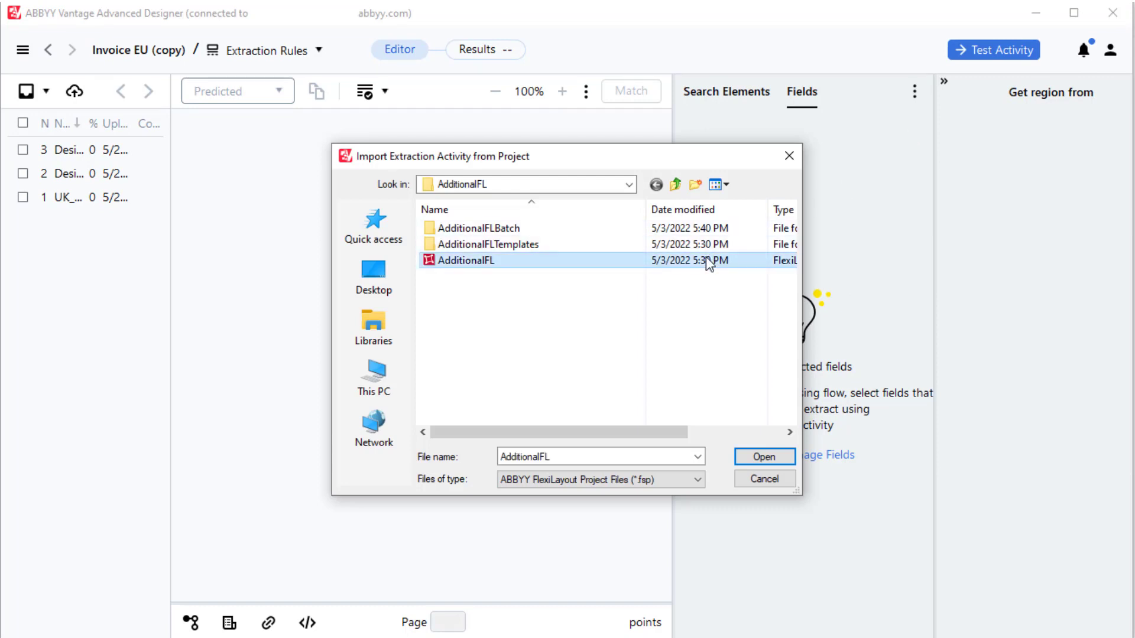
left_click(765, 456)
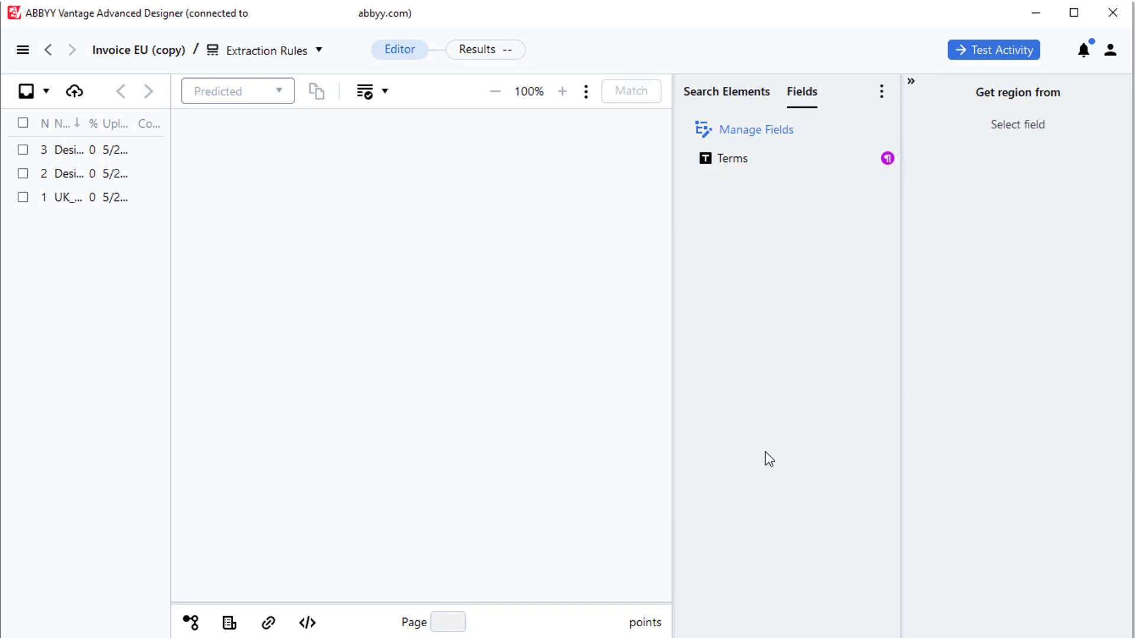
- Review the properties of the imported kwTerms and Terms search elements
left_click(741, 94)
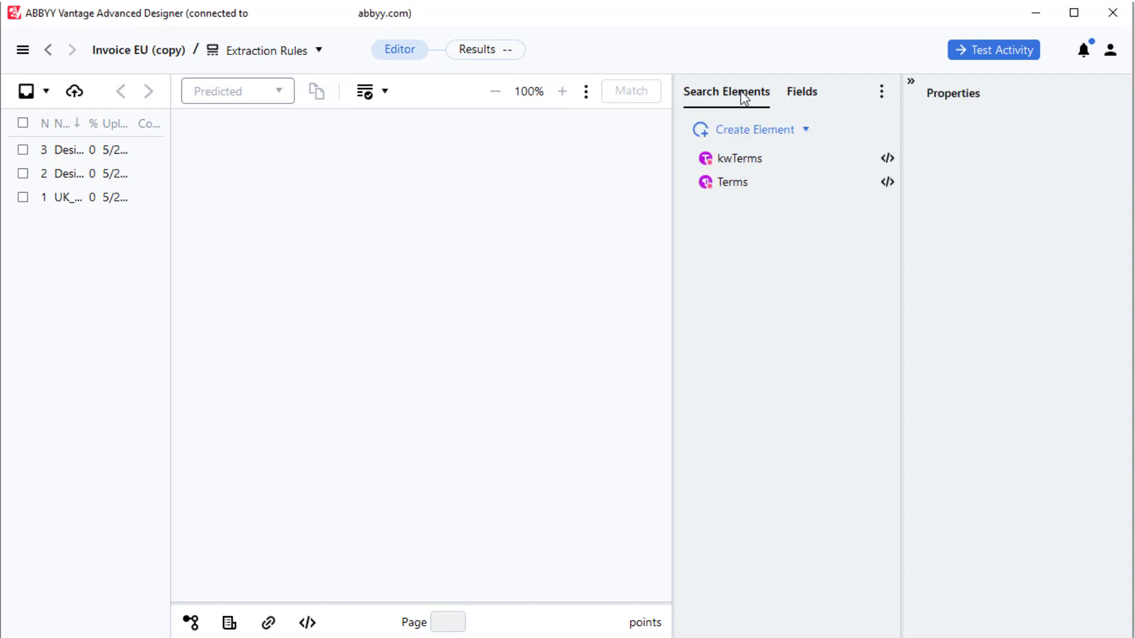
left_click(771, 165)
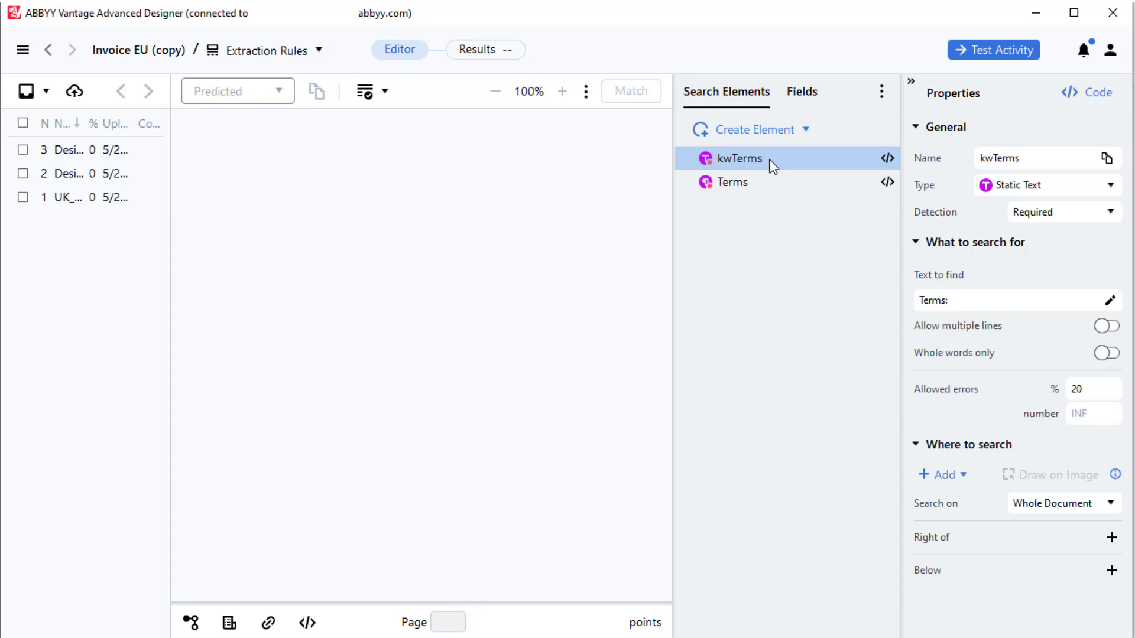
left_click(786, 185)
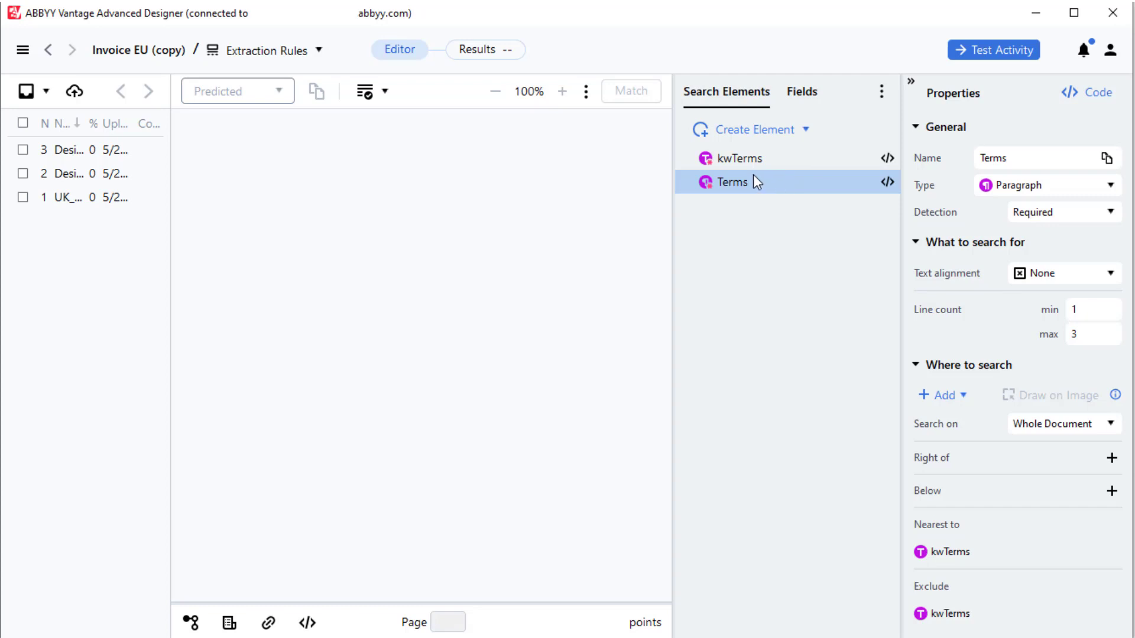
- Match the search elements against the DesignSolutions_Alaor_01 invoice, viewed at 50%
left_click(142, 152)
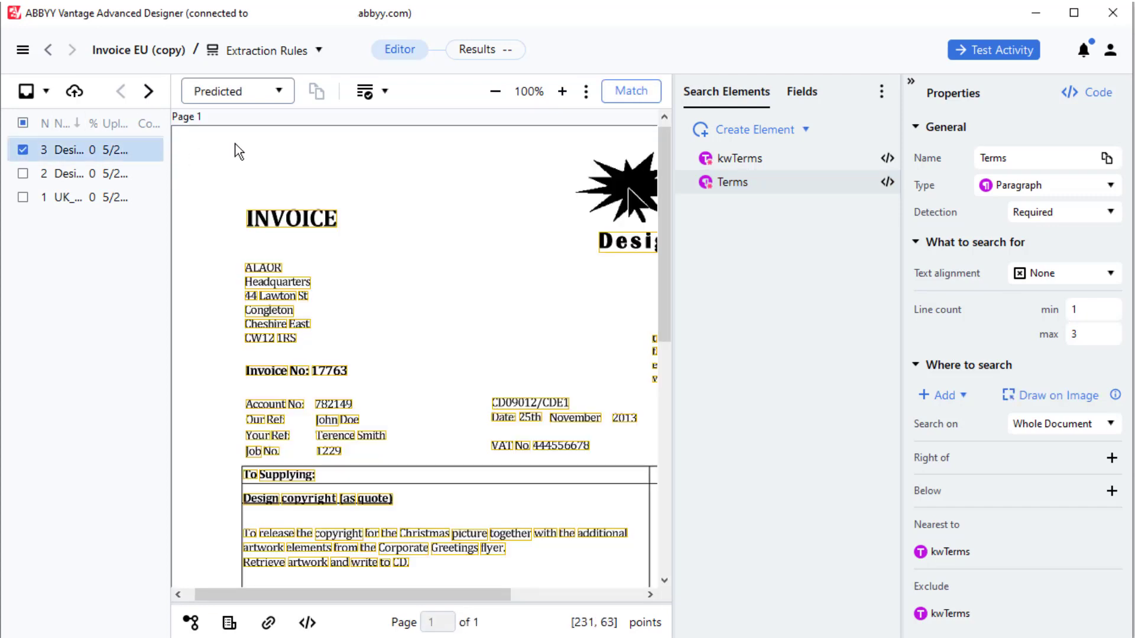
left_click(493, 91)
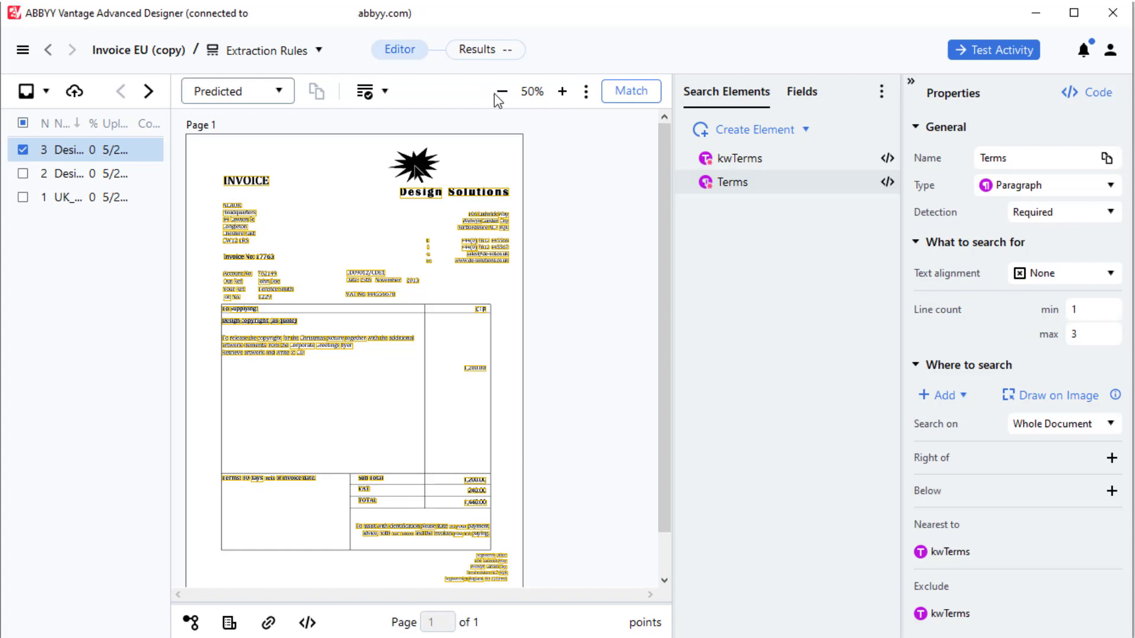
left_click(615, 99)
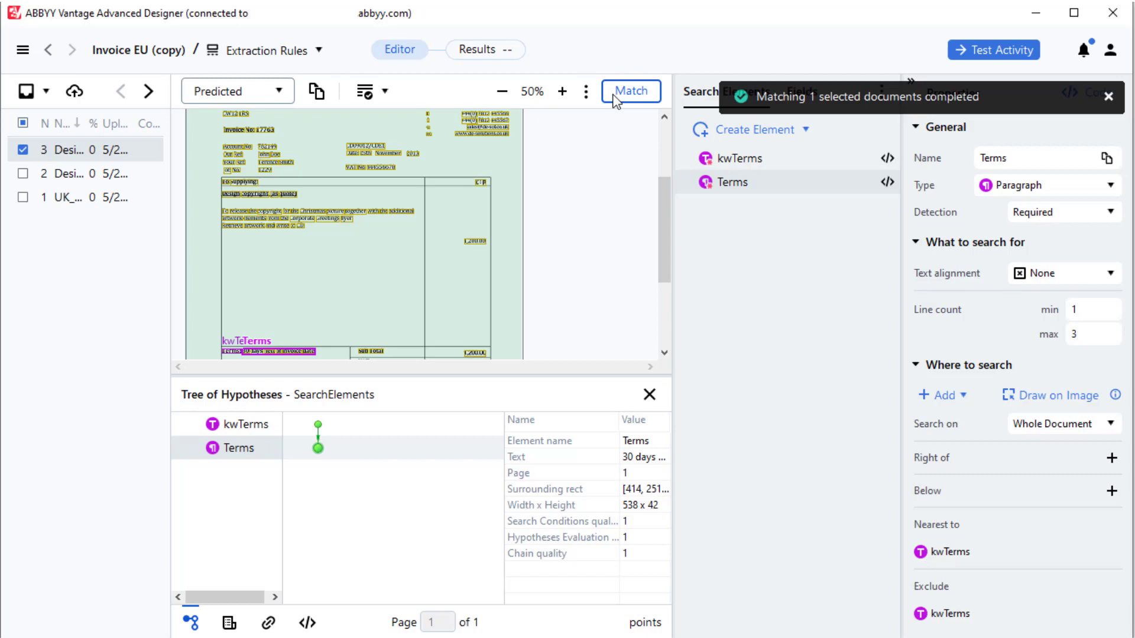
- Return to the skill's activity flow and check which output fields are selected for Extraction Rules
left_click(180, 58)
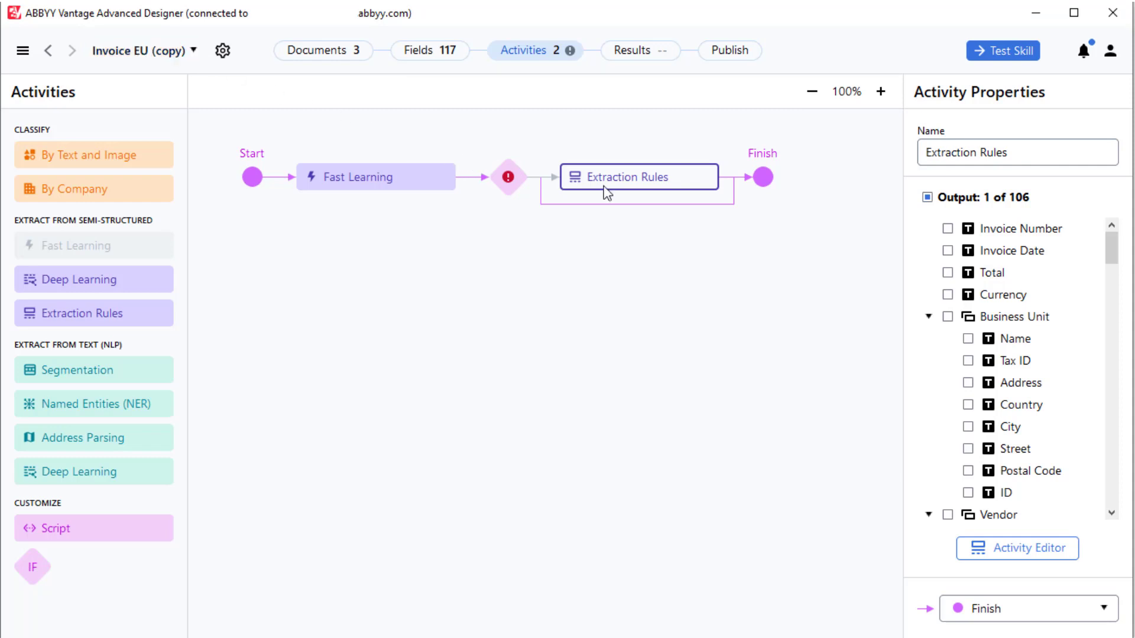
scroll(971, 288, "down", 2)
scroll(972, 295, "down", 15)
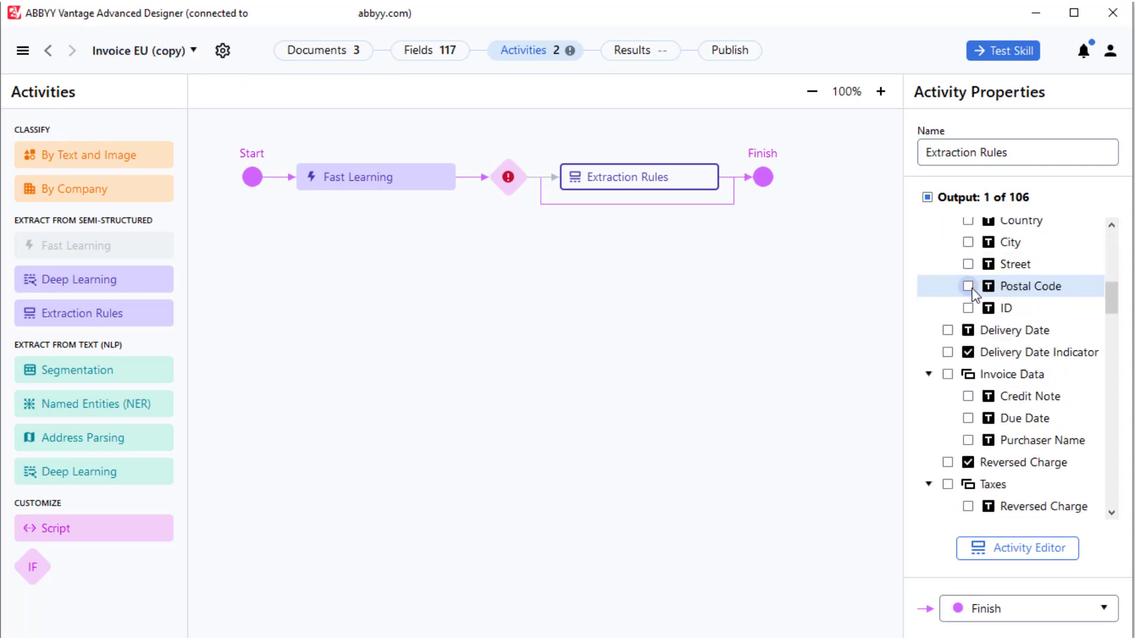
scroll(970, 302, "down", 5)
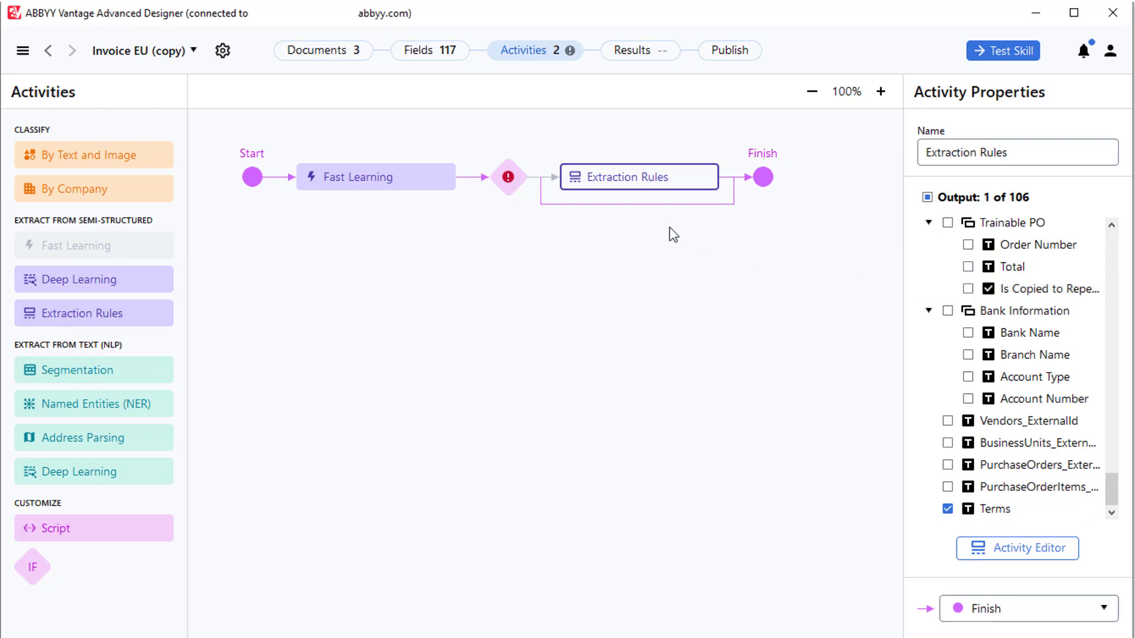
- Set the IF block's Extraction Rules condition to the copied script that checks the Vendor field's children and otherwise returns false
left_click(509, 179)
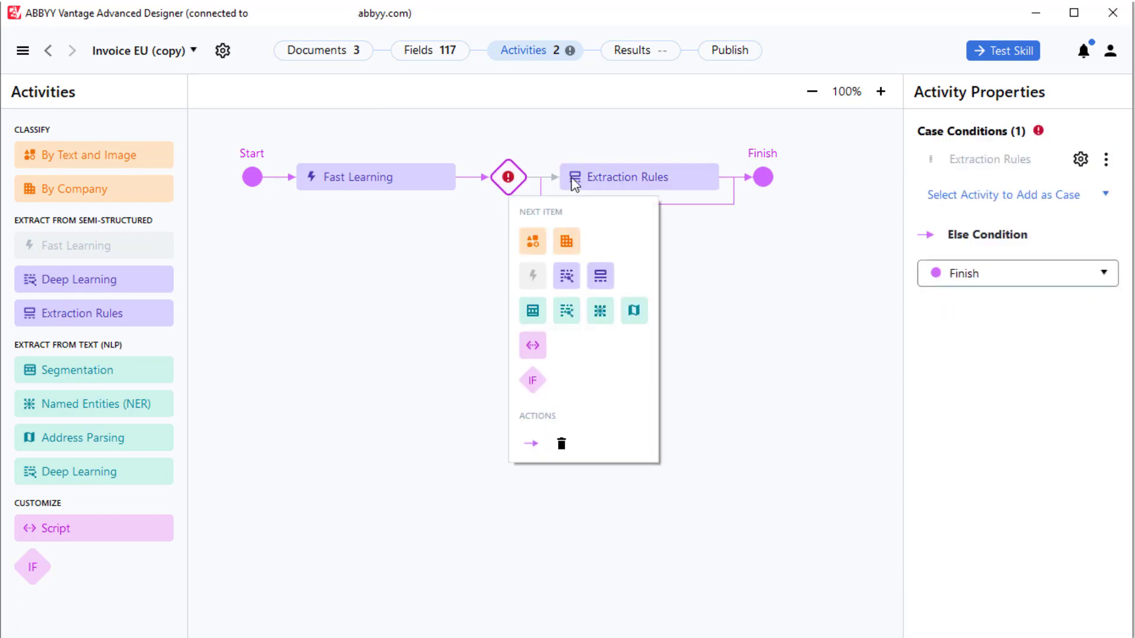
left_click(1081, 160)
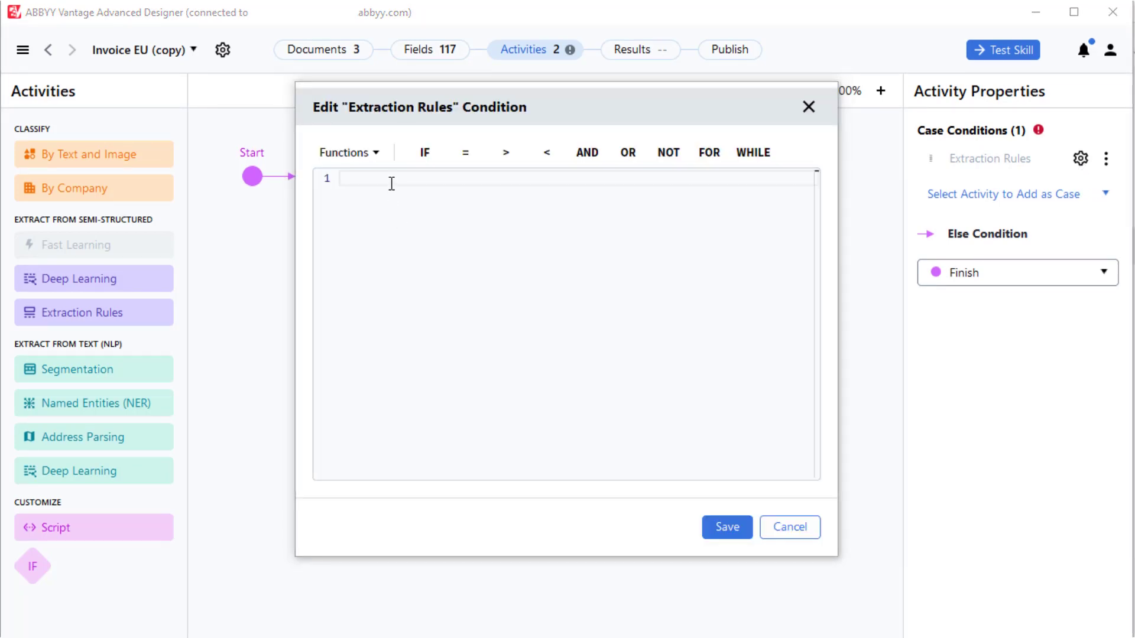
key("ctrl+v")
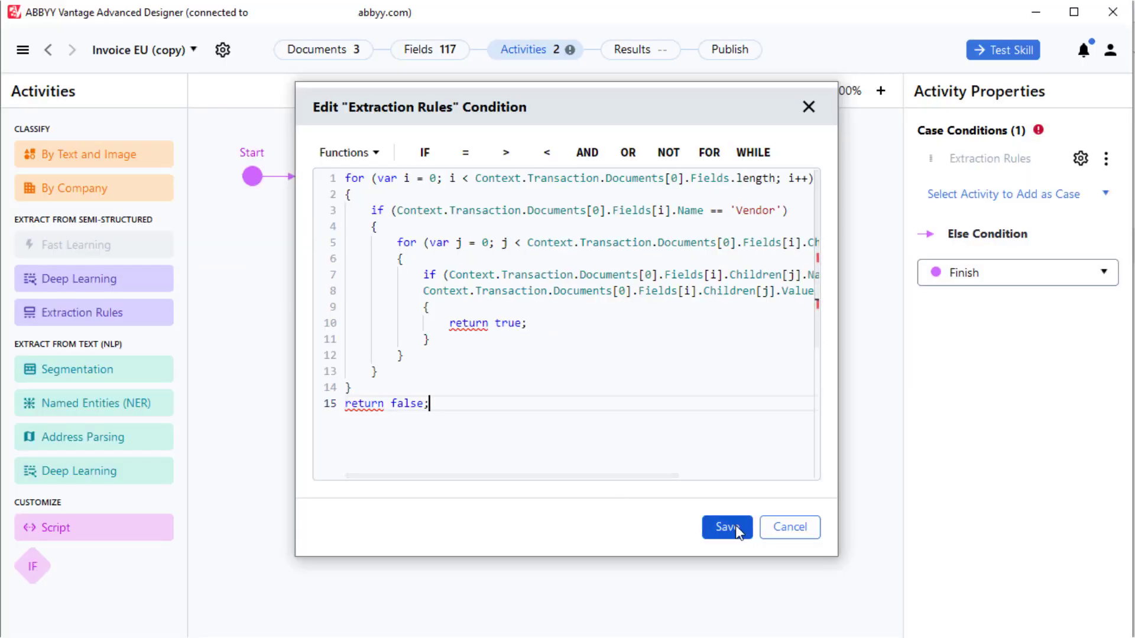
left_click(727, 527)
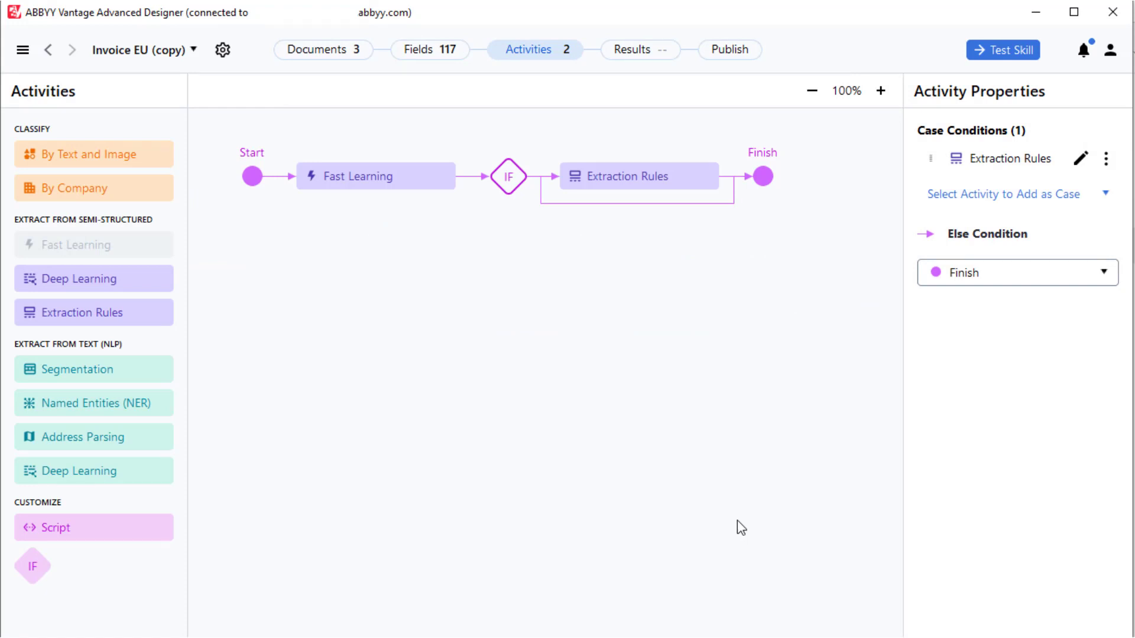
- Test the skill and check the predicted Terms field on UK_Aclam.tif and the DesignSolutions_HS_01 invoice
left_click(1002, 52)
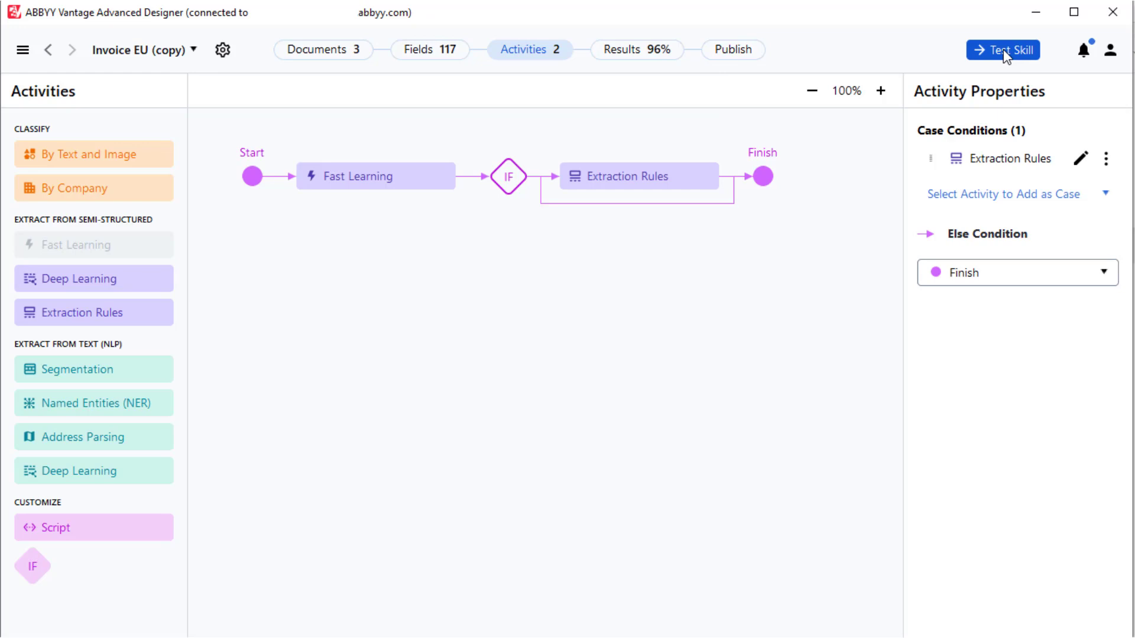
left_click(448, 53)
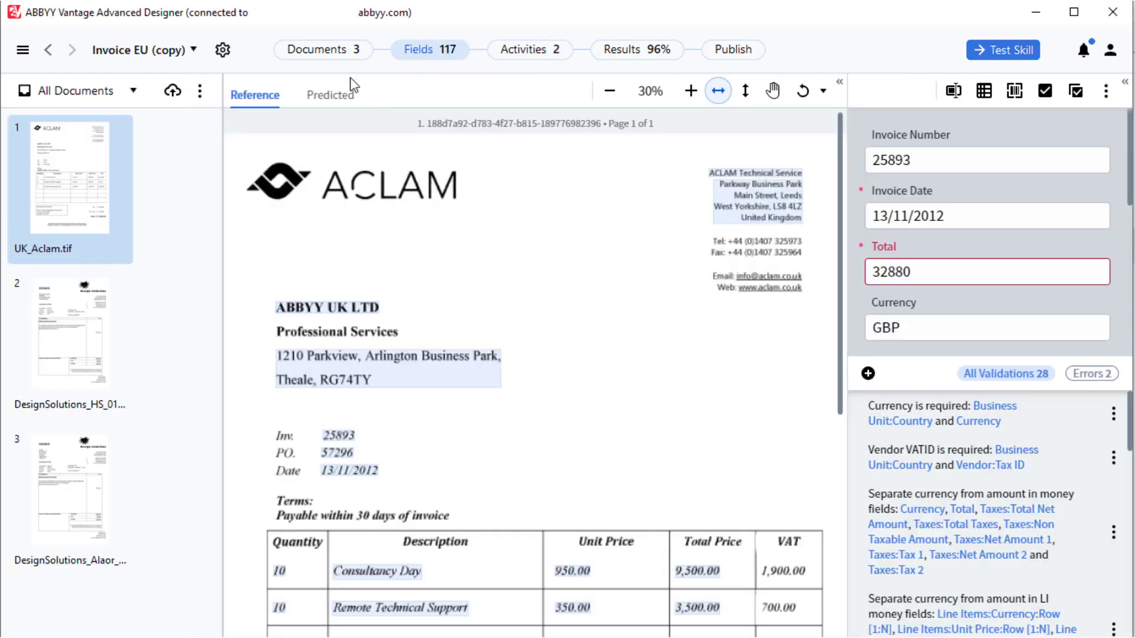
left_click(341, 94)
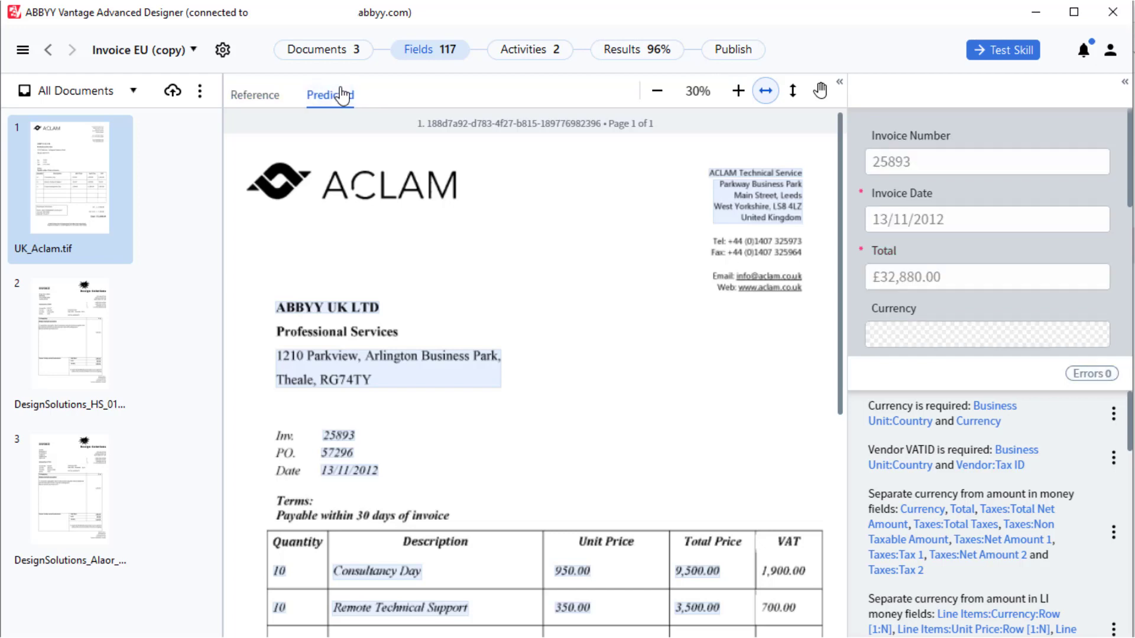
left_click(939, 219)
scroll(945, 239, "down", 1)
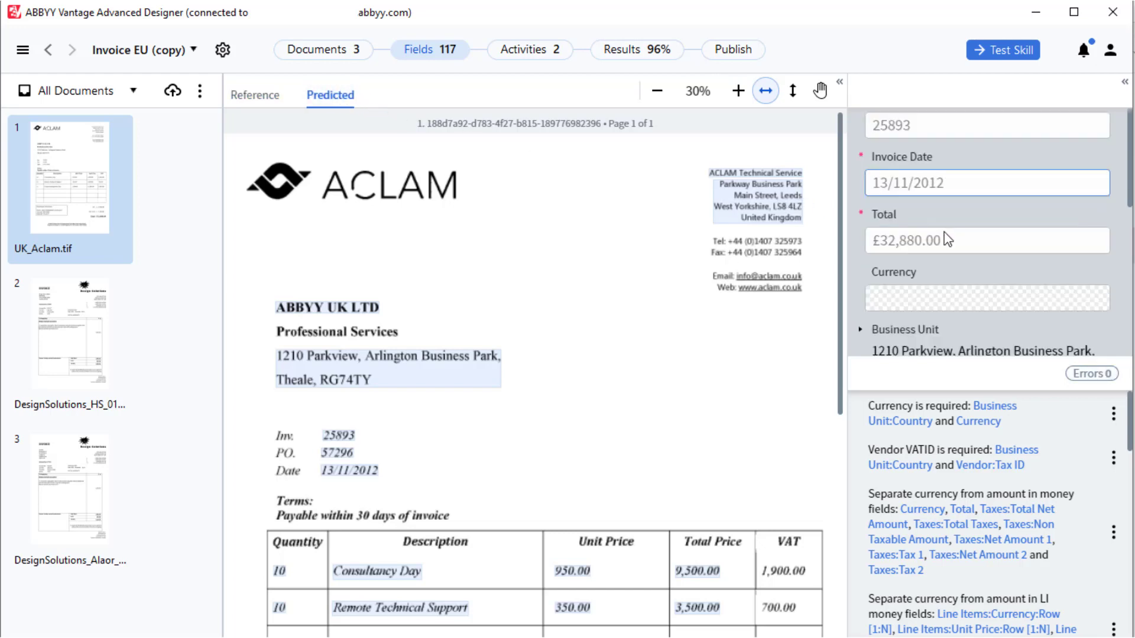
scroll(943, 237, "down", 6)
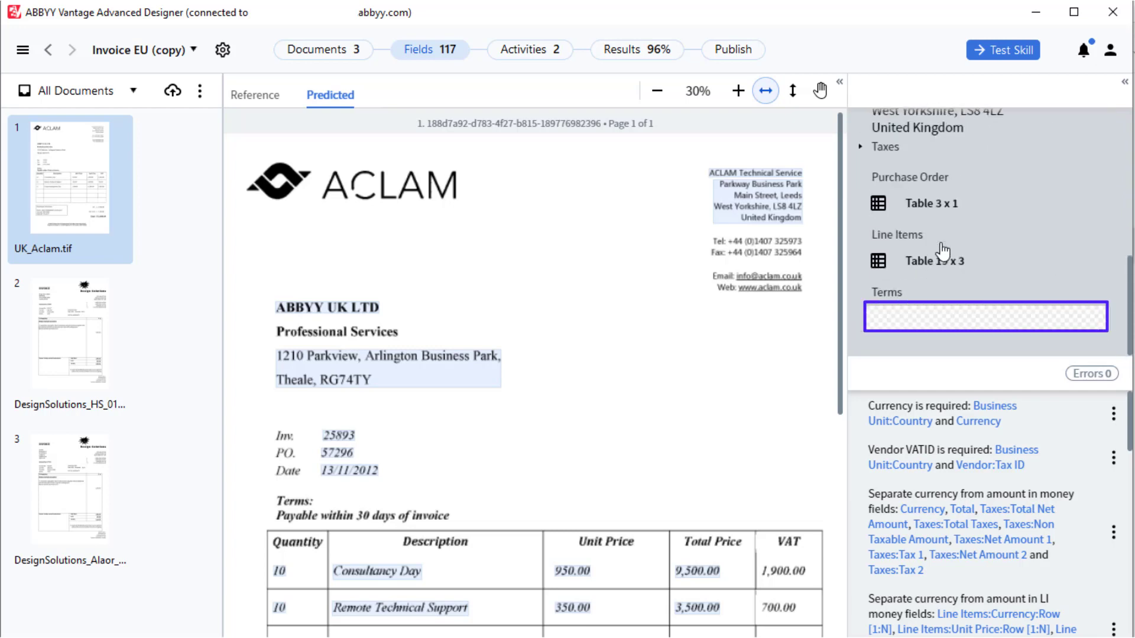
left_click(90, 352)
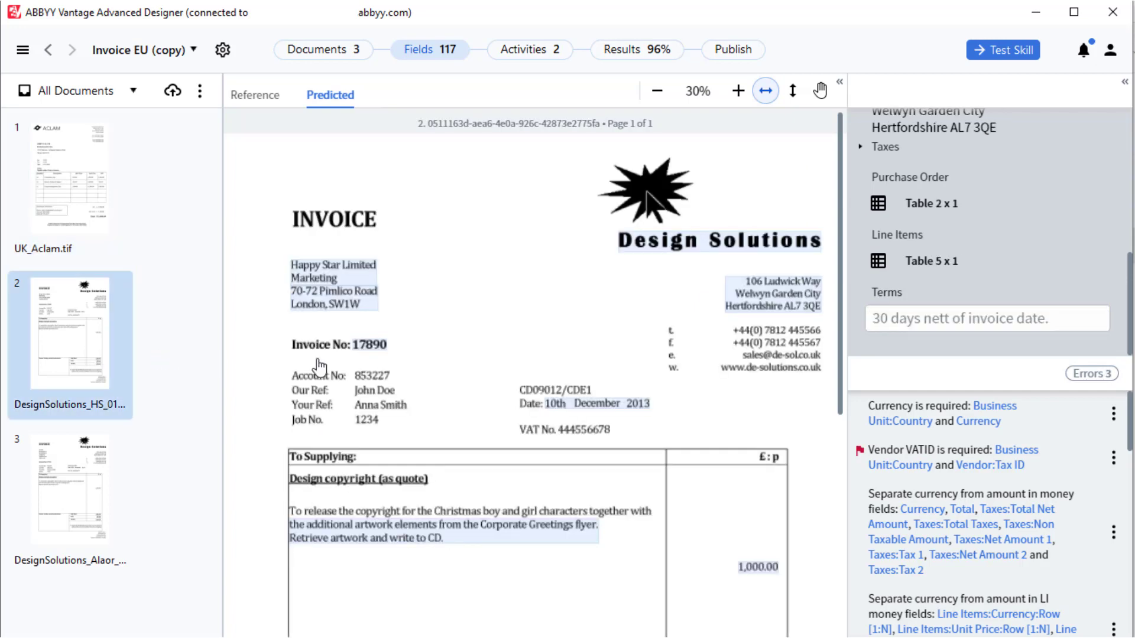
- Locate the predicted Terms value on the DesignSolutions_HS_01 invoice, then check the Vendor and Terms fields on the DesignSolutions_Alaor invoice
left_click(944, 326)
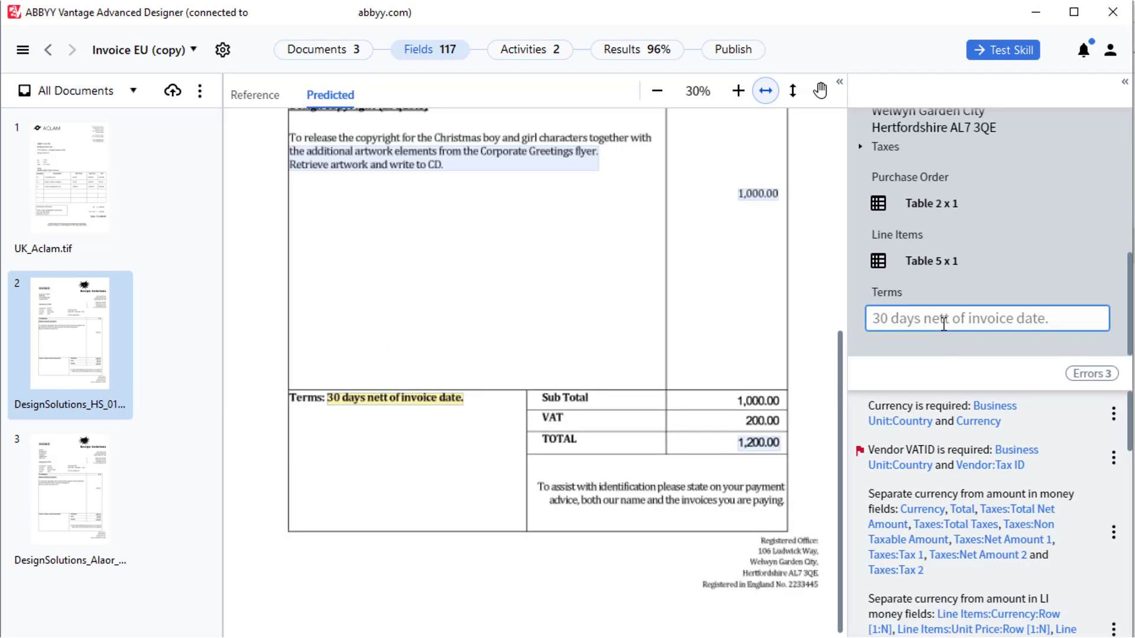
left_click(81, 500)
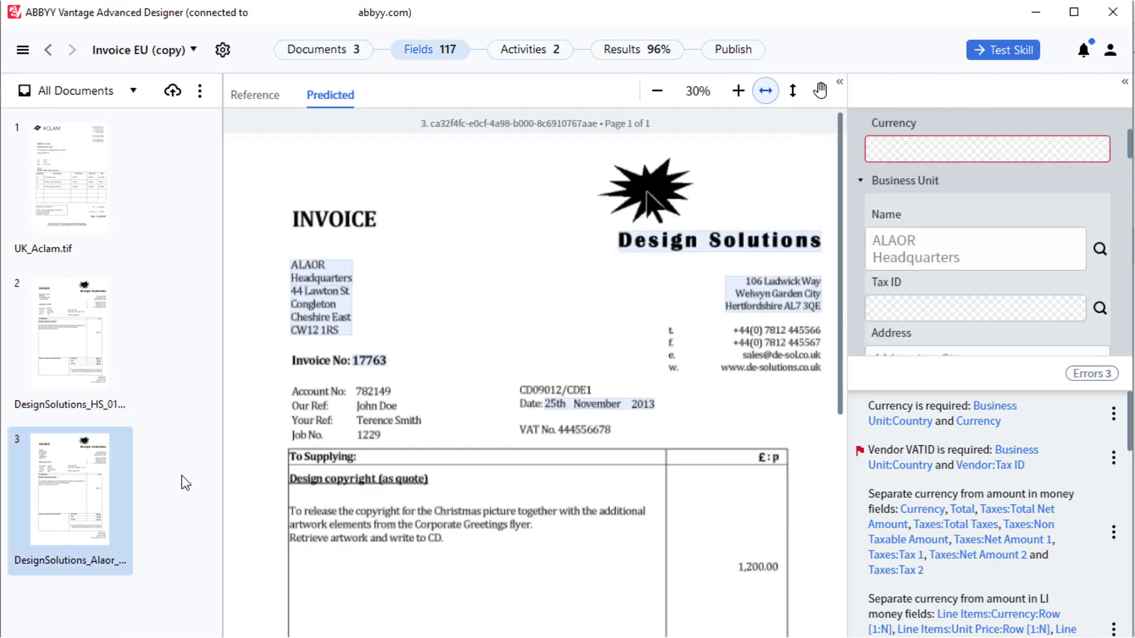
scroll(928, 303, "down", 1)
scroll(927, 303, "down", 5)
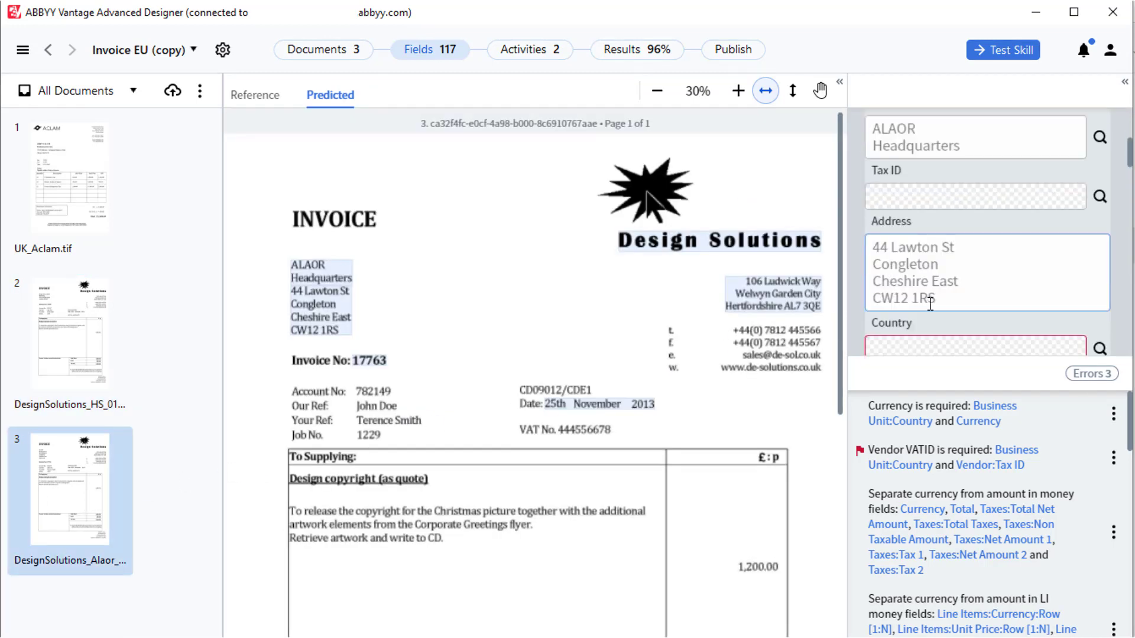
scroll(928, 303, "down", 2)
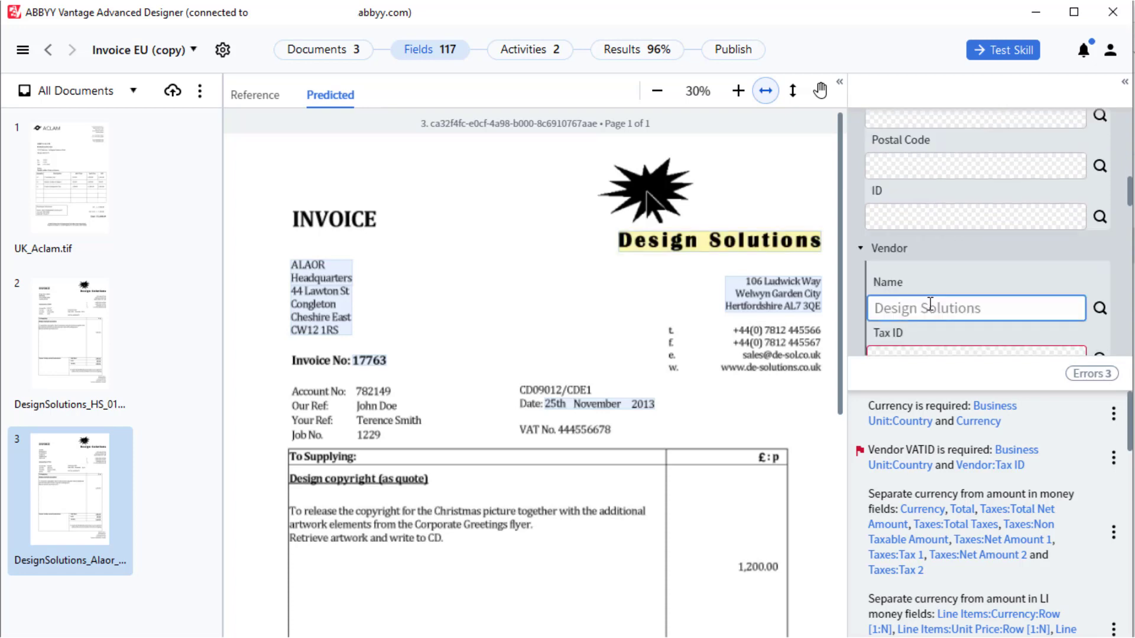
scroll(929, 303, "down", 8)
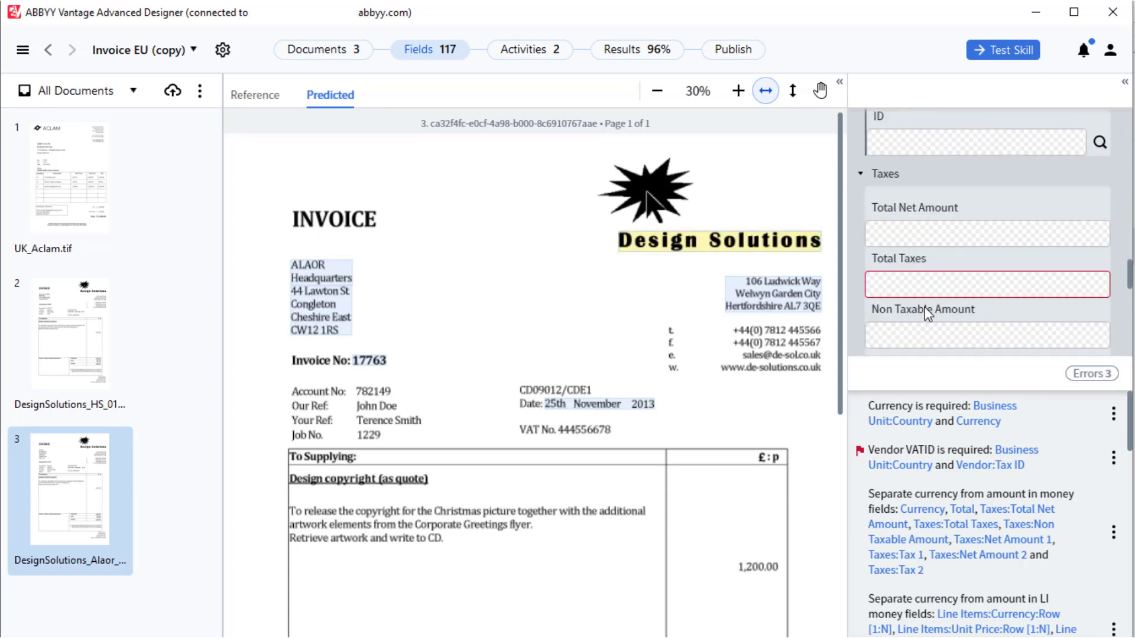
scroll(928, 308, "down", 5)
left_click(924, 313)
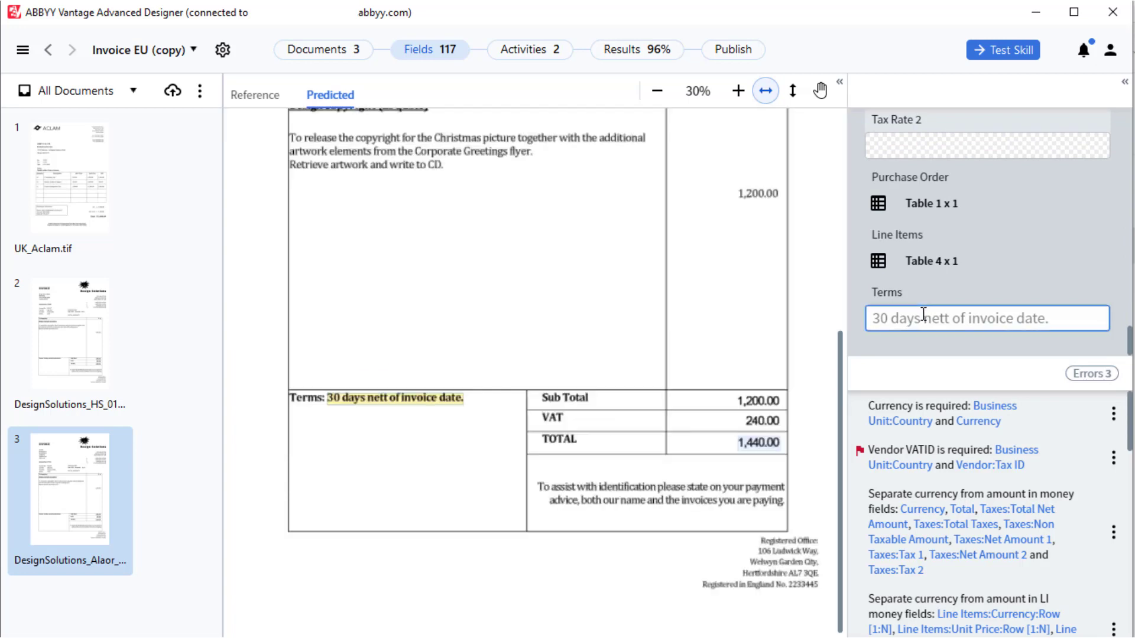
- Publish the skill as "Invoice EU (copy) extract Terms for DesignSolutions Vendor" and select it in the Skill Catalog
left_click(751, 57)
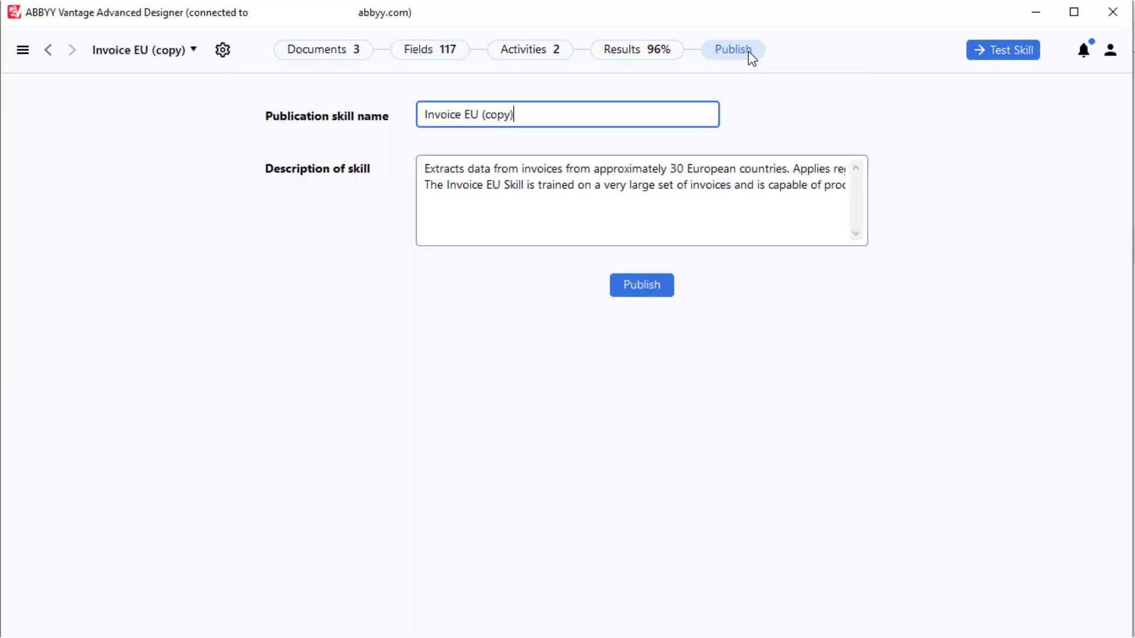
type("extract Terms for DesignSolutions Vendor")
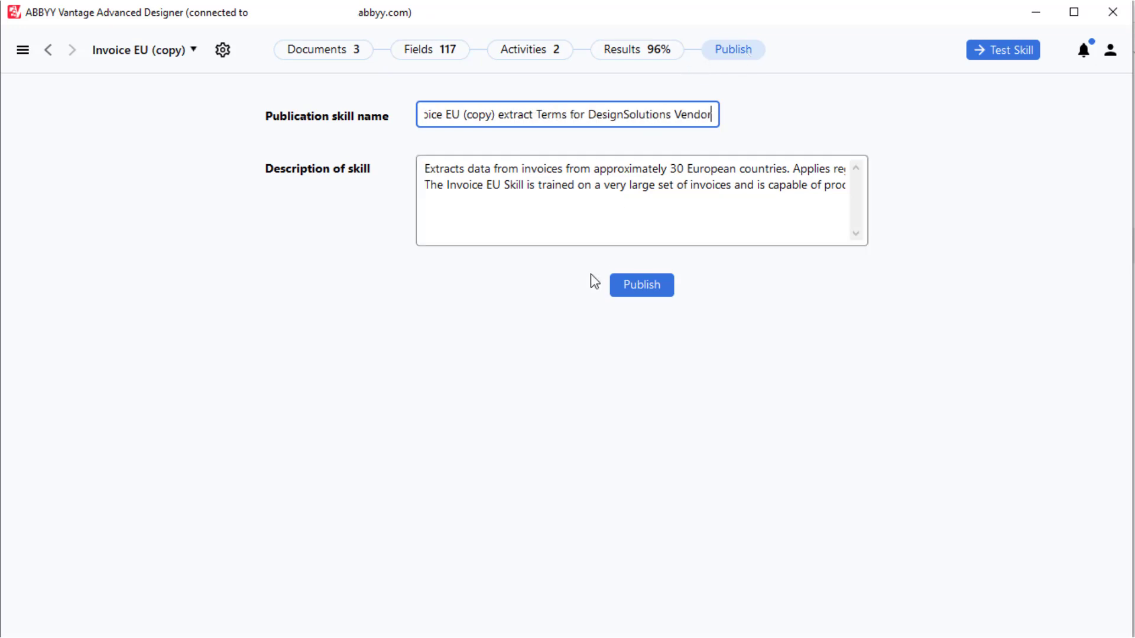
left_click(615, 291)
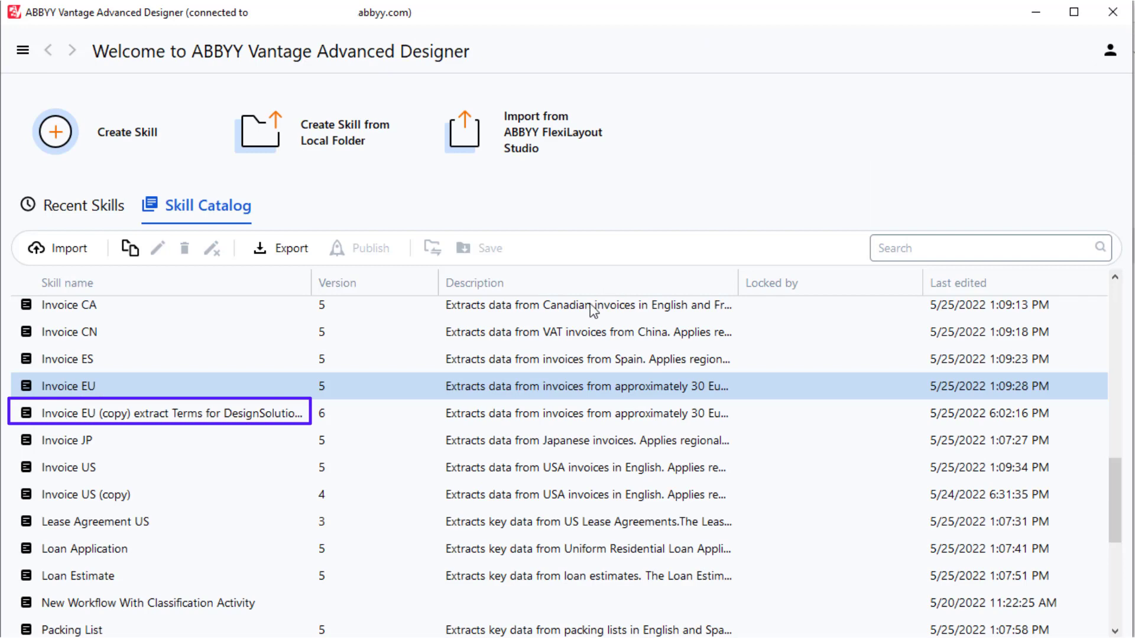
left_click(407, 423)
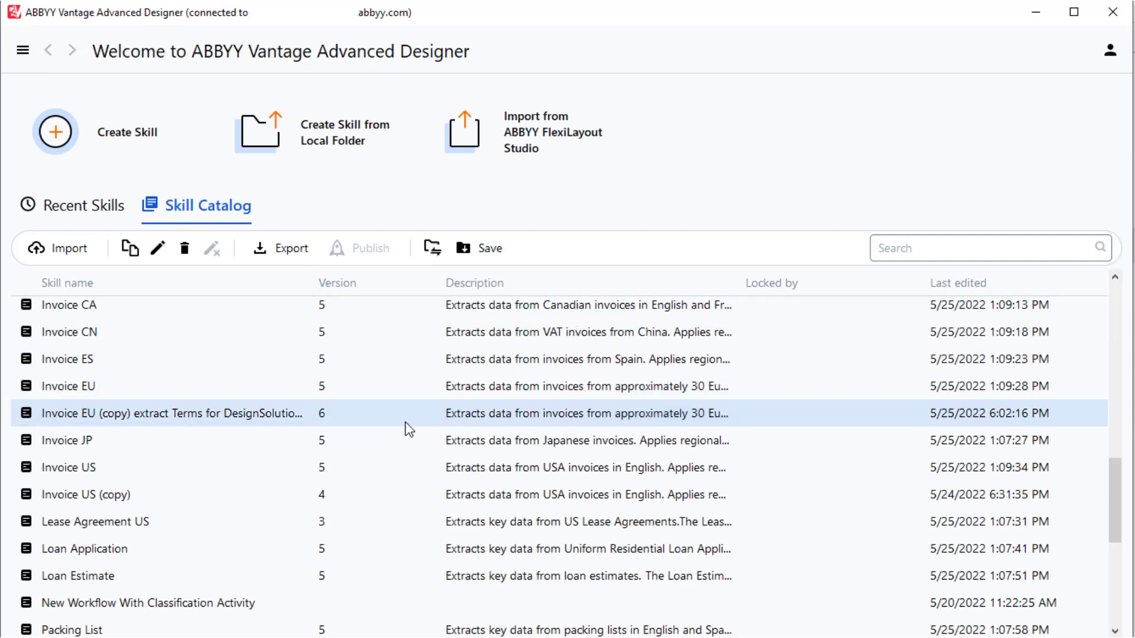